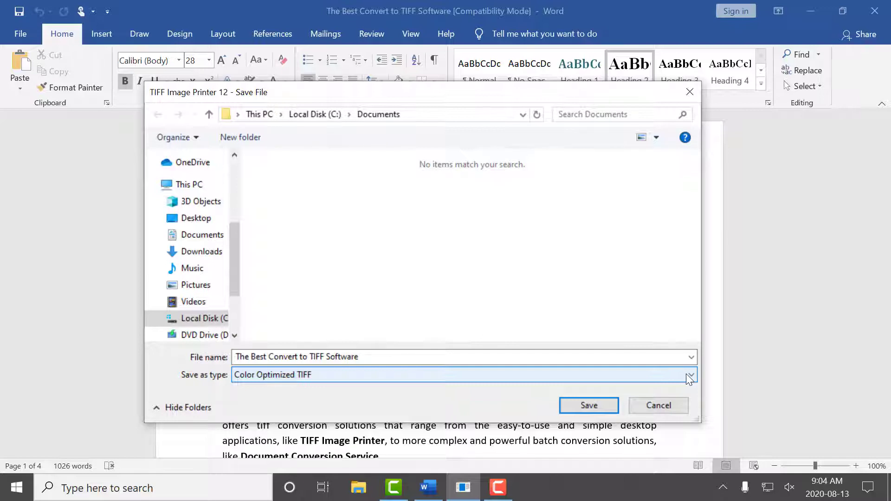
Save the print job as a Monochrome TIFF named The Best Convert to TIFF Software in the Documents folder
{"action": "left_click", "coordinate": [690, 376]}
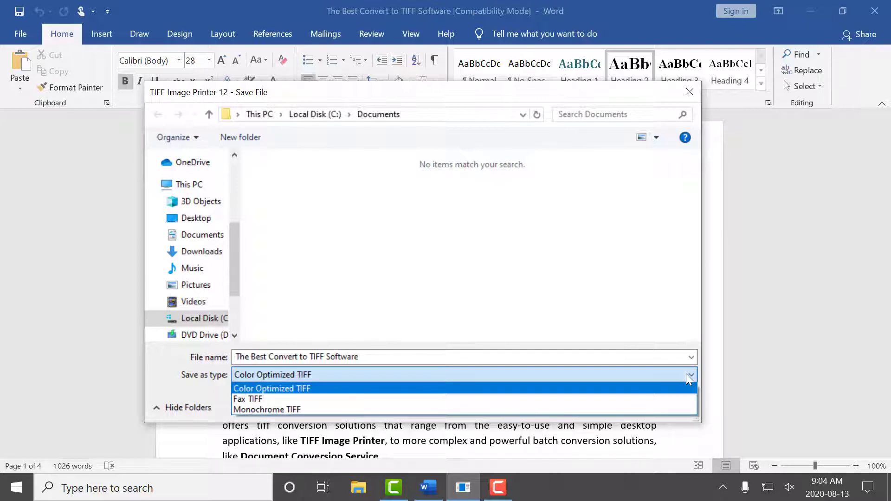
{"action": "left_click", "coordinate": [679, 408]}
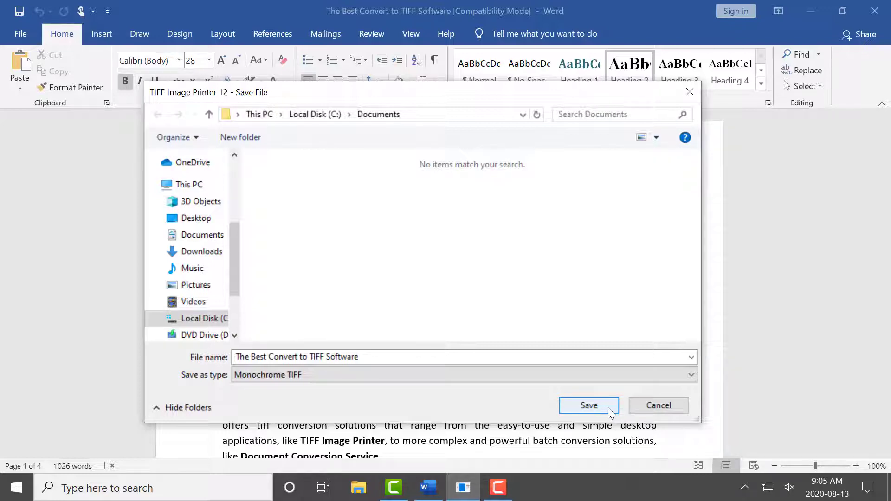
{"action": "left_click", "coordinate": [608, 407]}
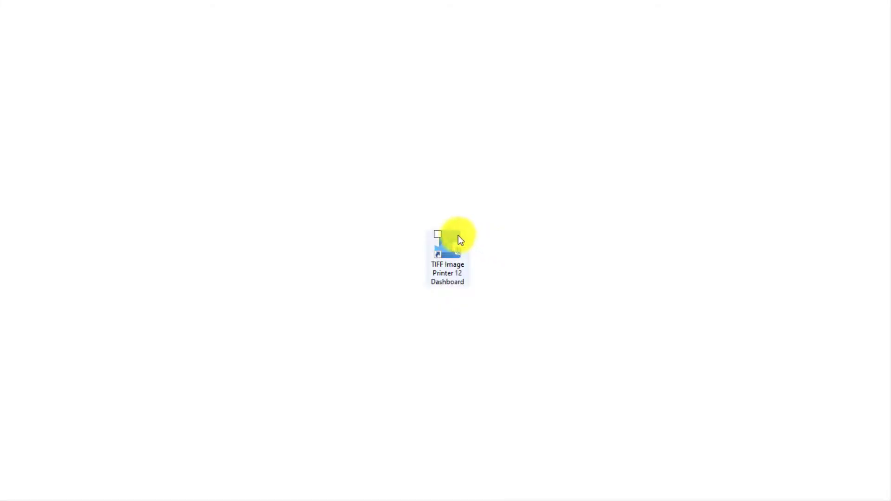
Open the TIFF Image Printer 12 Dashboard and save Monochrome TIFF as the profile for the TIFF Image Printer 12 printer
{"action": "left_click", "coordinate": [459, 239]}
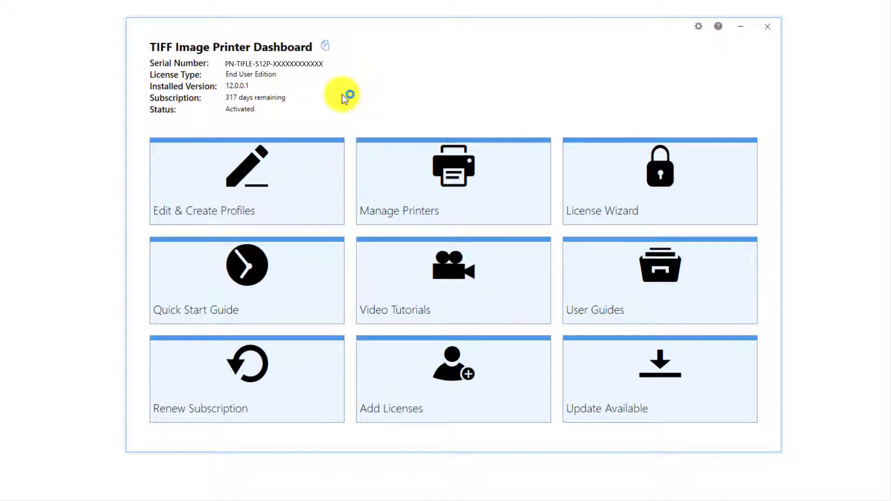
{"action": "left_click", "coordinate": [500, 186]}
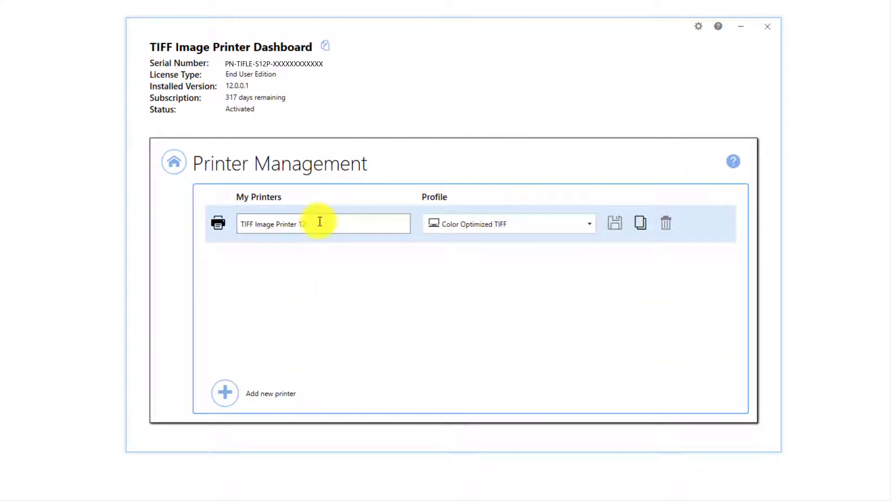
{"action": "left_click", "coordinate": [586, 225]}
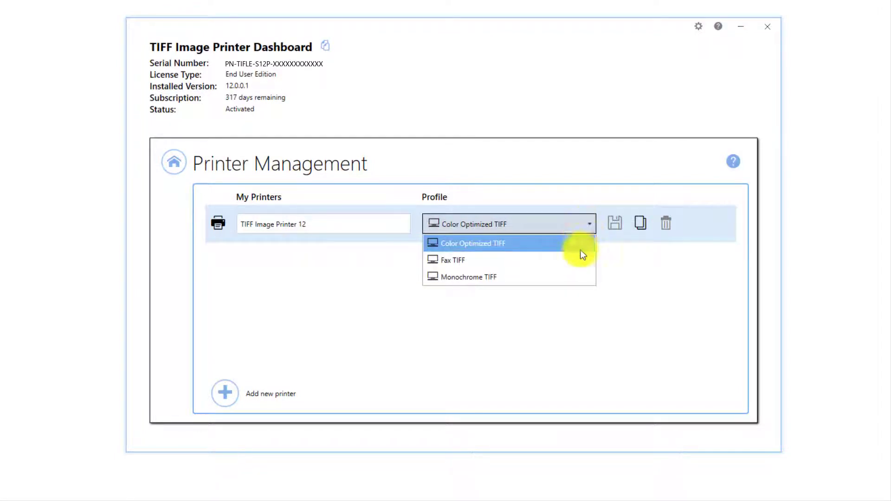
{"action": "left_click", "coordinate": [578, 278]}
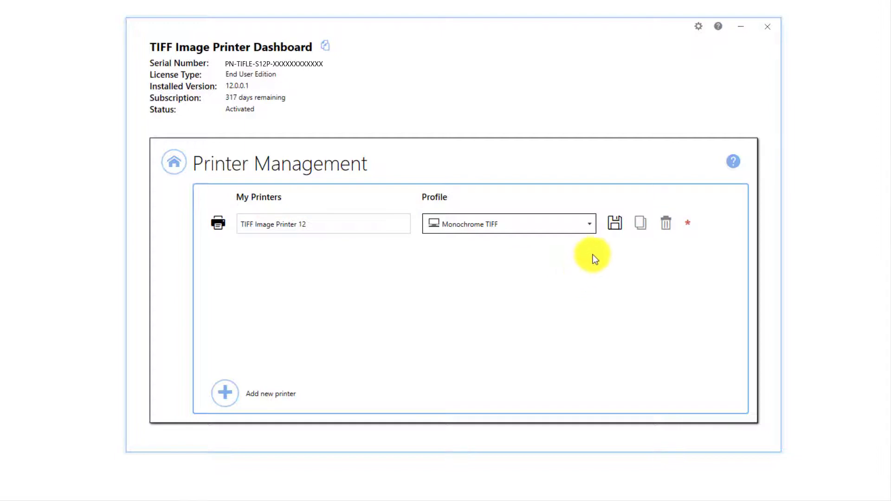
{"action": "left_click", "coordinate": [614, 227]}
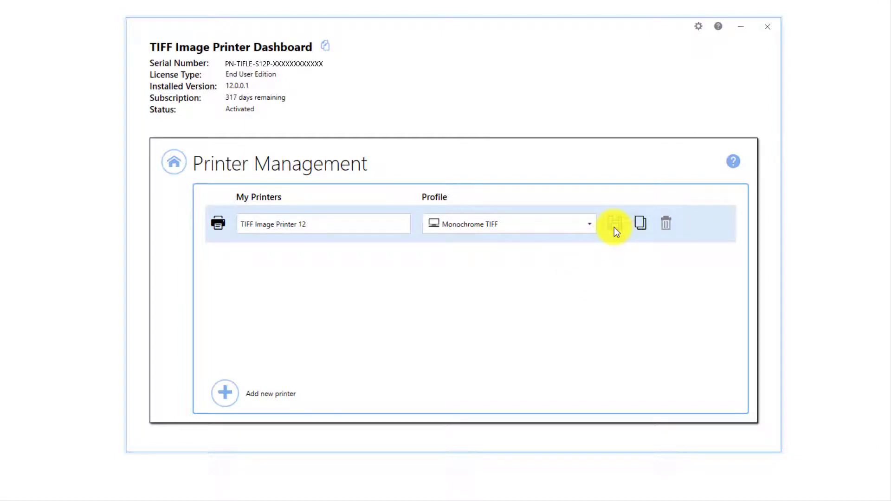
{"action": "left_click", "coordinate": [364, 230]}
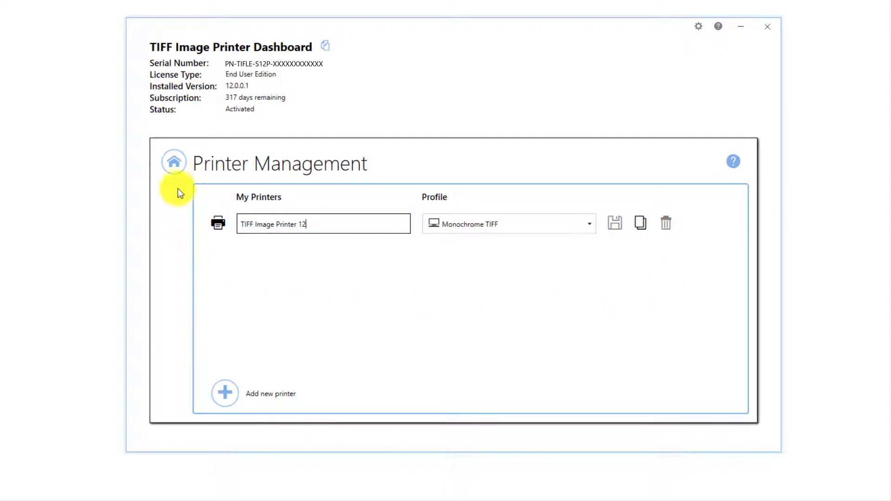
{"action": "left_click", "coordinate": [174, 171]}
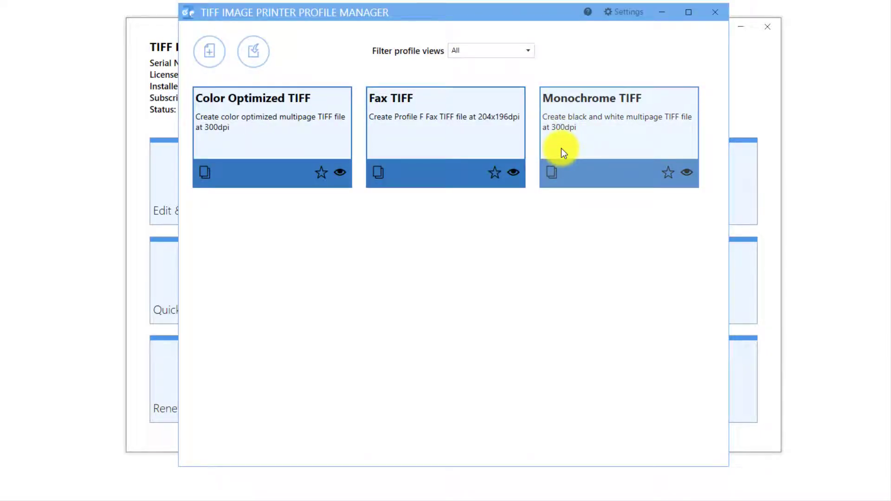
Copy the Monochrome TIFF profile, review its color reduction and black and white dithering options, and discard the changes
{"action": "left_click", "coordinate": [552, 173]}
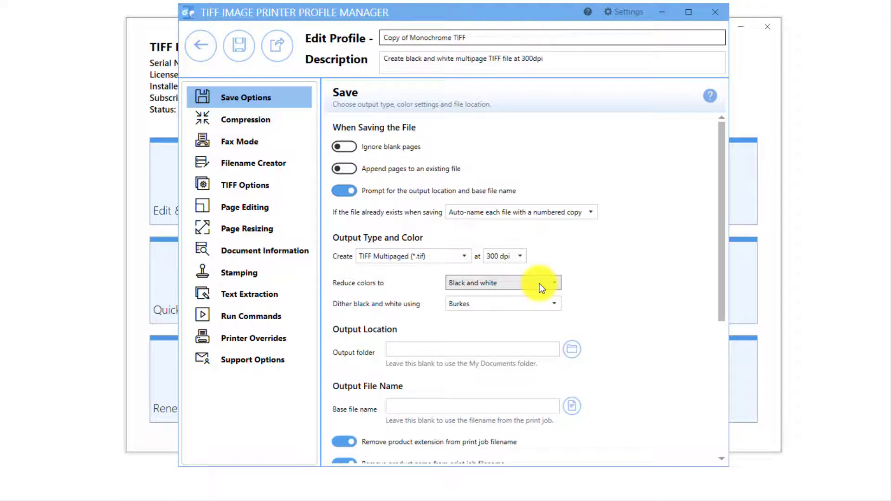
{"action": "left_click", "coordinate": [555, 284]}
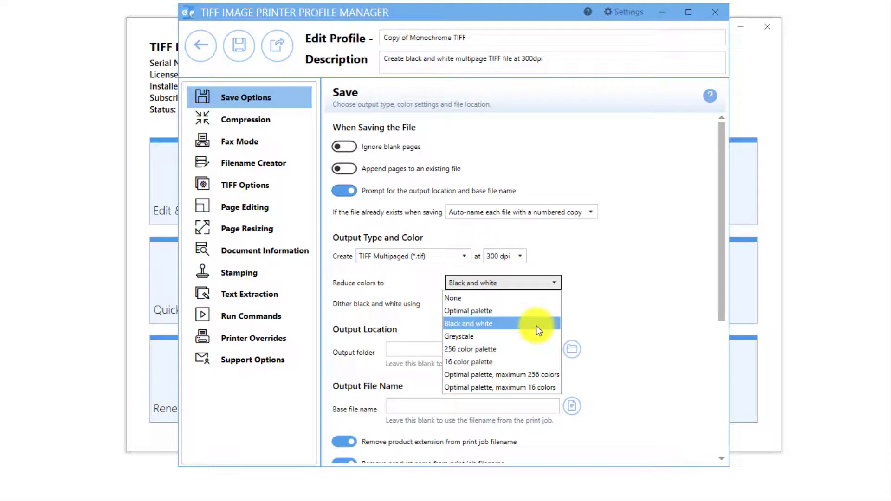
{"action": "left_click", "coordinate": [536, 326]}
{"action": "left_click", "coordinate": [555, 308]}
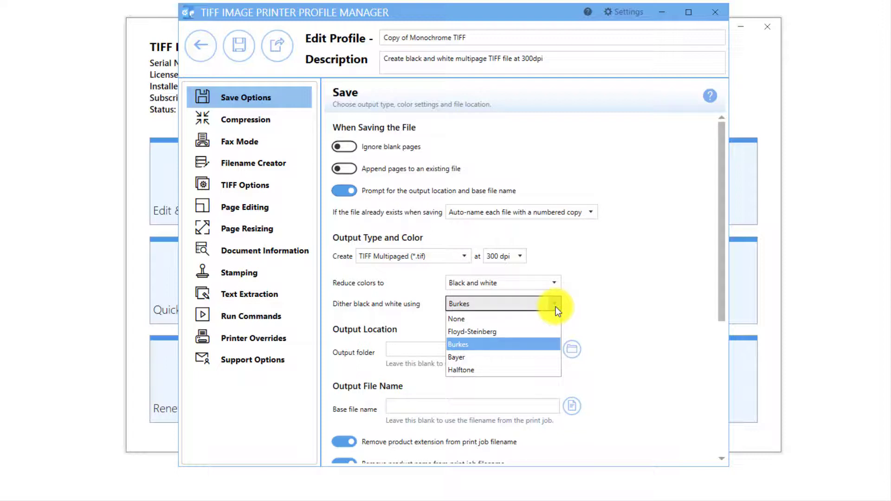
{"action": "left_click", "coordinate": [556, 308]}
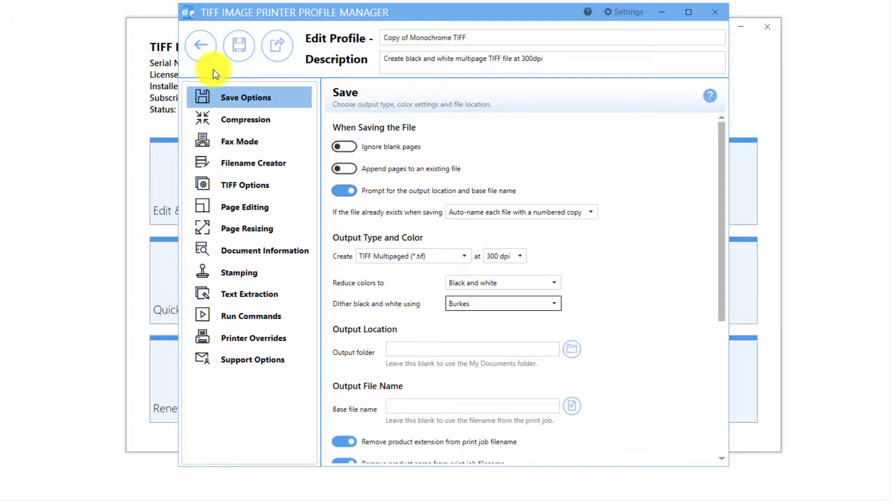
{"action": "left_click", "coordinate": [206, 54]}
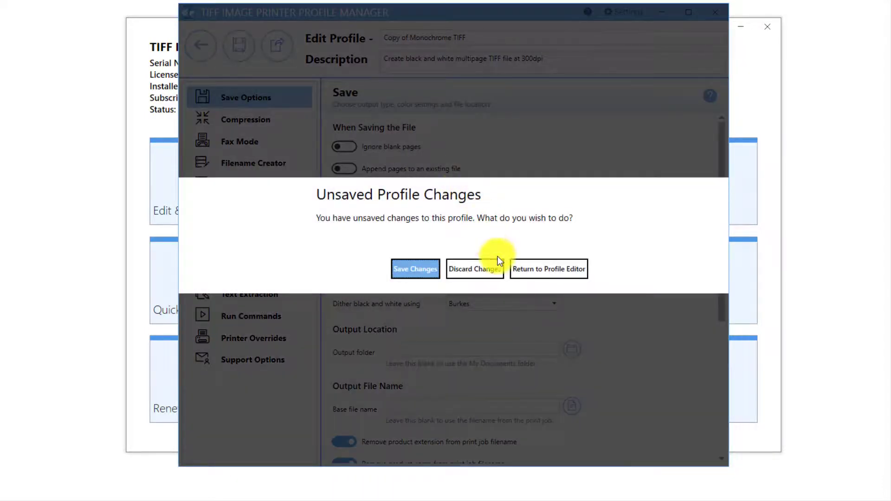
{"action": "left_click", "coordinate": [501, 277]}
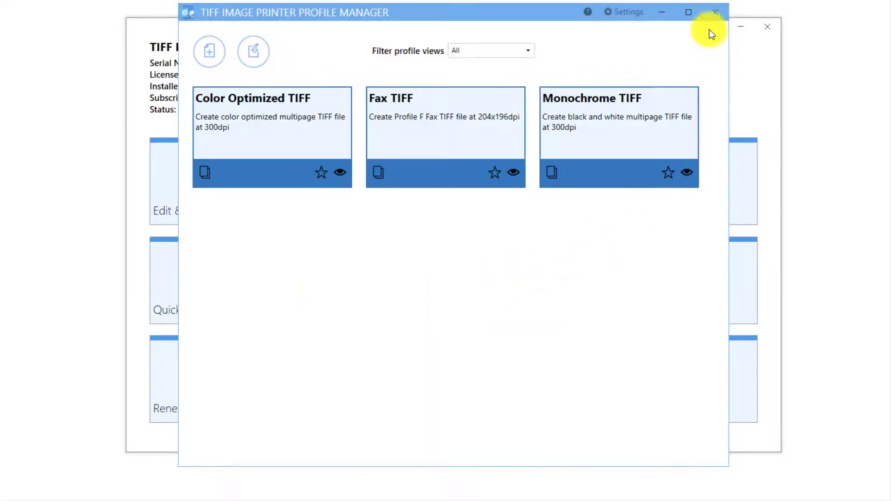
Close the Profile Manager and the TIFF Image Printer Dashboard
{"action": "left_click", "coordinate": [716, 16]}
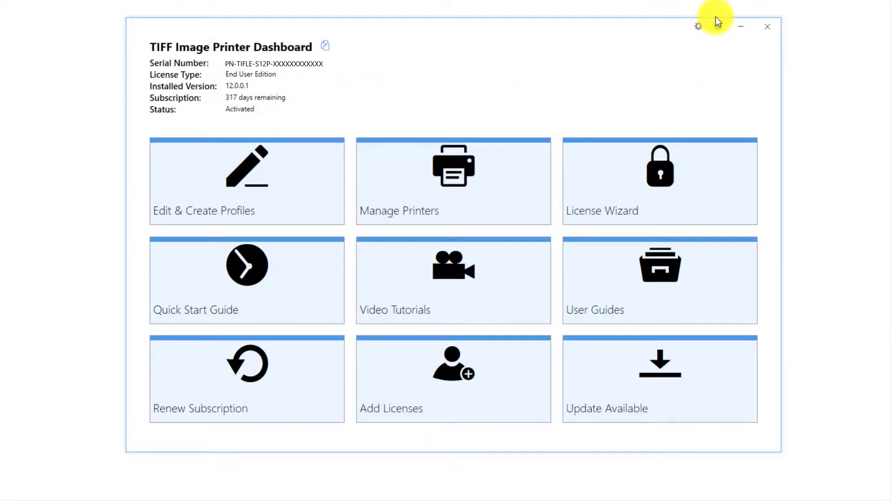
{"action": "left_click", "coordinate": [760, 27]}
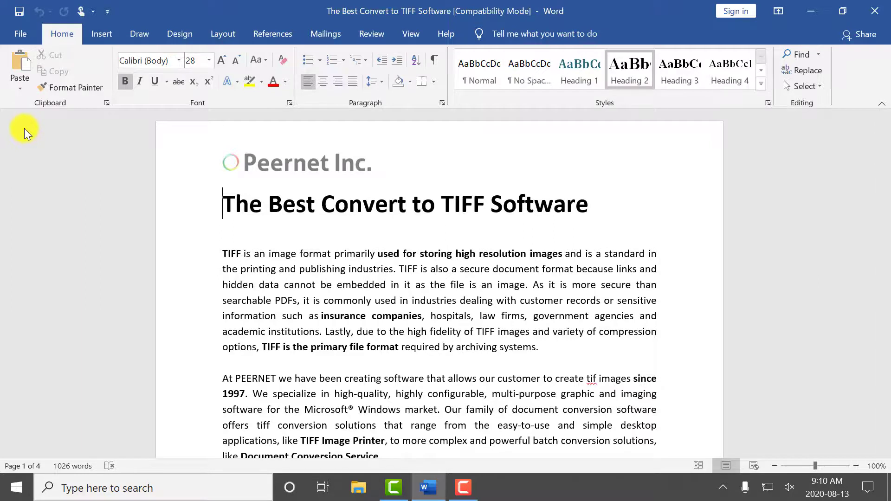
Print the Word document to TIFF Image Printer 12 and save it as a Monochrome TIFF in C:\Documents
{"action": "left_click", "coordinate": [18, 31]}
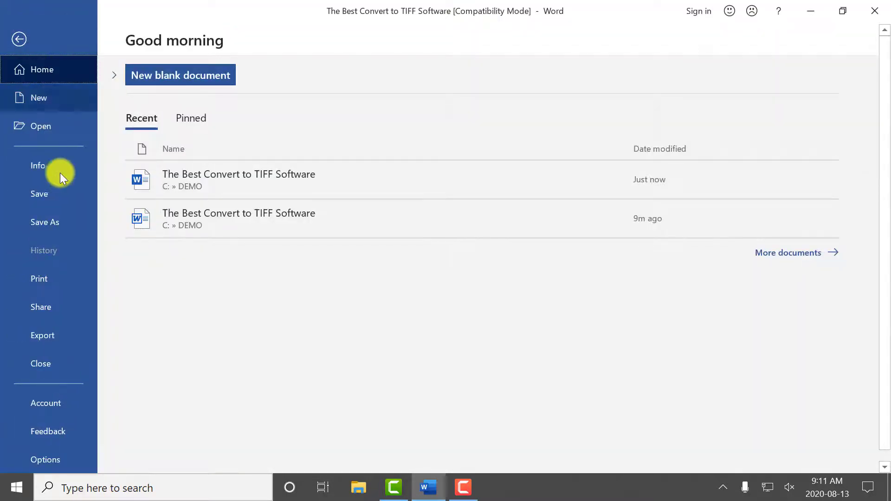
{"action": "left_click", "coordinate": [66, 281]}
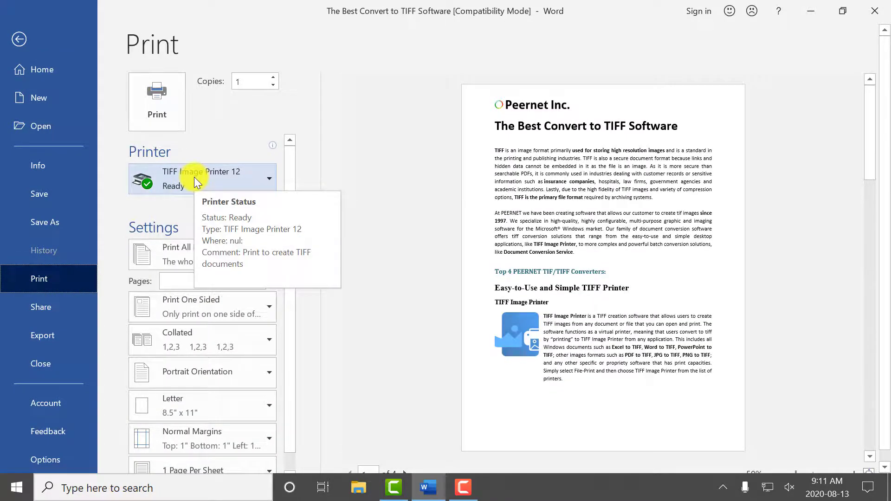
{"action": "left_click", "coordinate": [174, 114]}
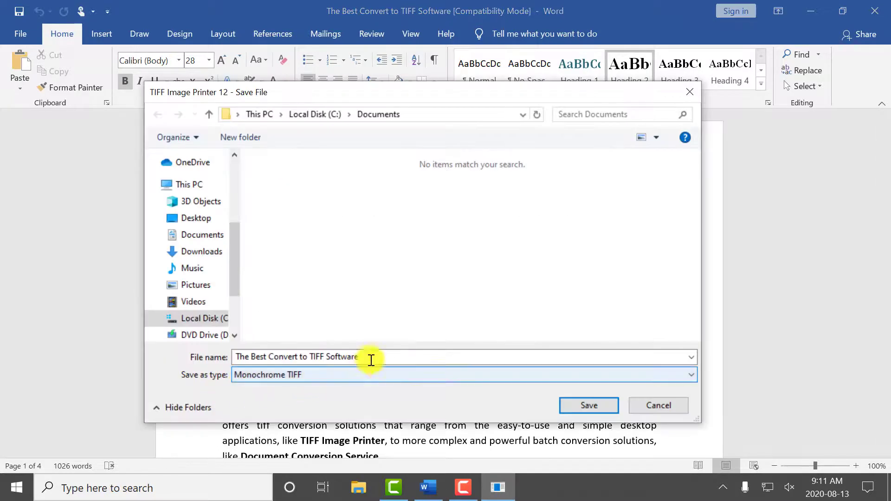
{"action": "left_click", "coordinate": [420, 118]}
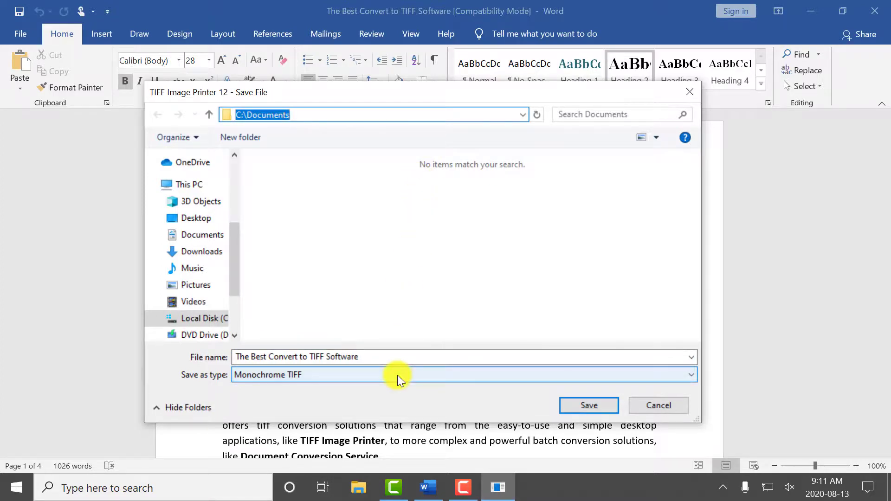
{"action": "left_click", "coordinate": [604, 405]}
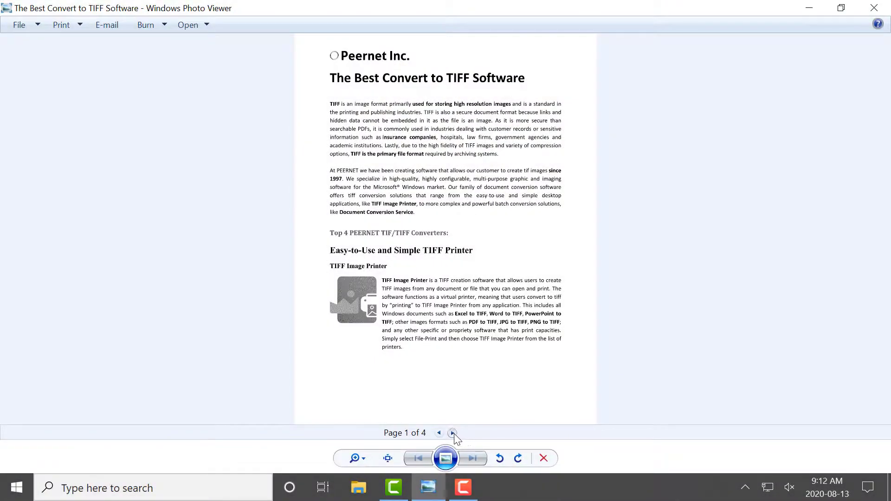
Page through the converted TIFF in Windows Photo Viewer up to its last page and back to the first
{"action": "left_click", "coordinate": [453, 433]}
{"action": "left_click", "coordinate": [453, 434]}
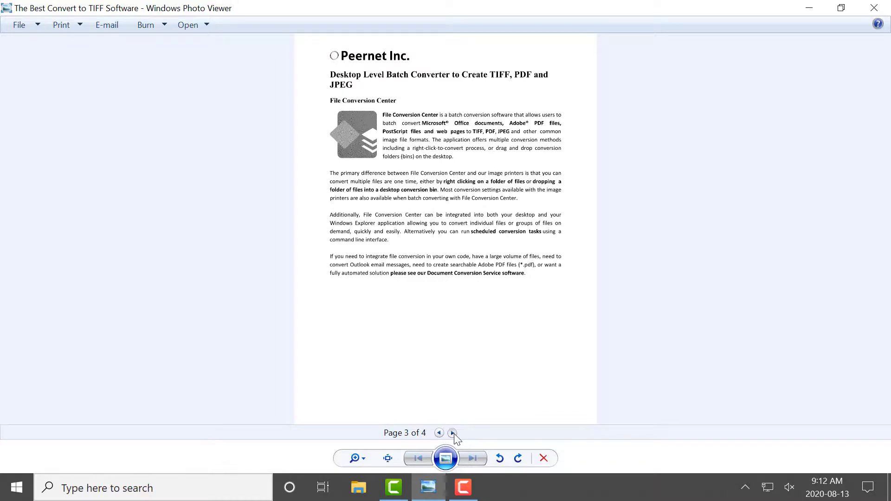
{"action": "left_click", "coordinate": [453, 433]}
{"action": "left_click", "coordinate": [440, 433]}
{"action": "left_click", "coordinate": [443, 433]}
{"action": "left_click", "coordinate": [443, 434]}
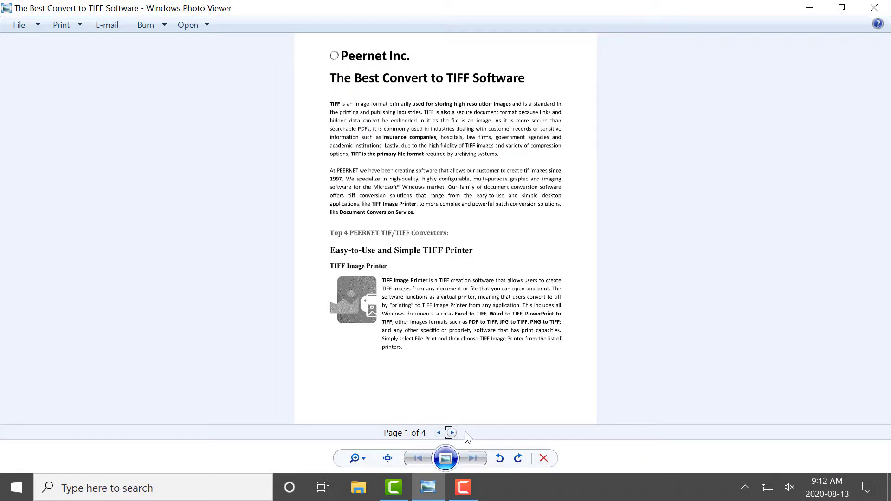